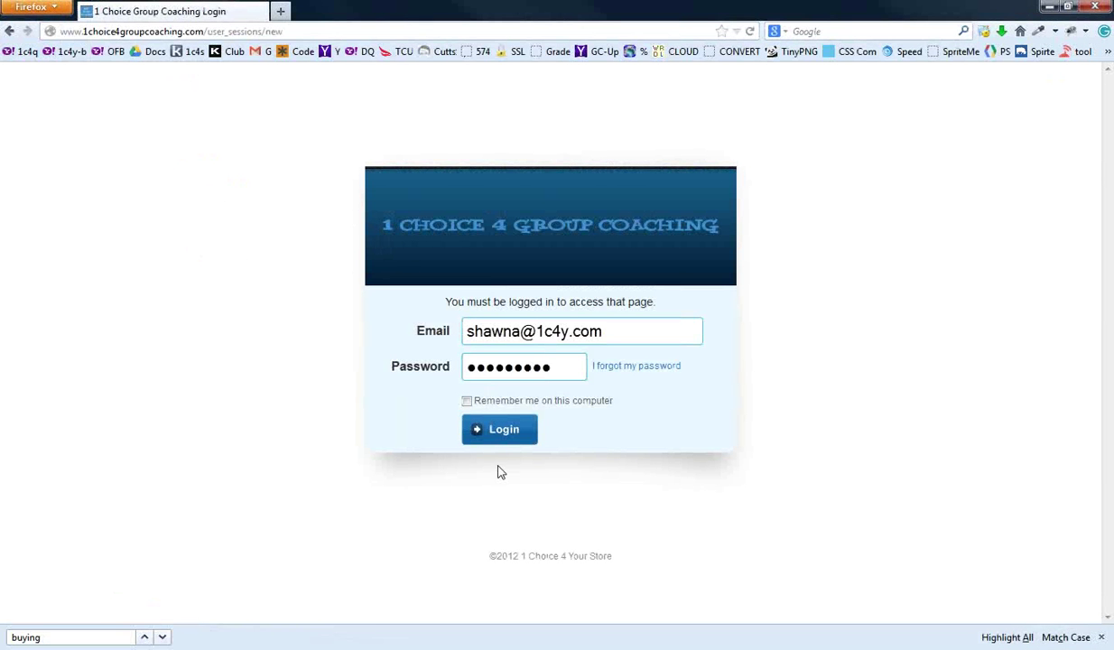
# - Log in to the member site to reach the dashboard of recent meeting replays
pyautogui.click(490, 431)
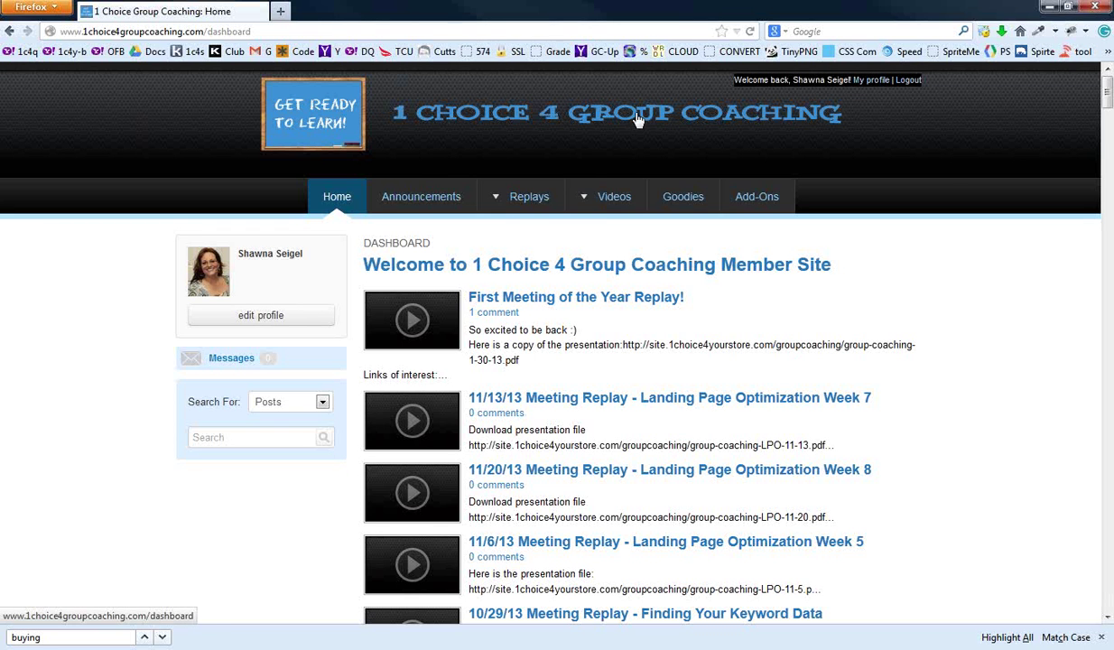
# - Browse the Replays archive's month folders and open the January 2014 replays
pyautogui.click(519, 202)
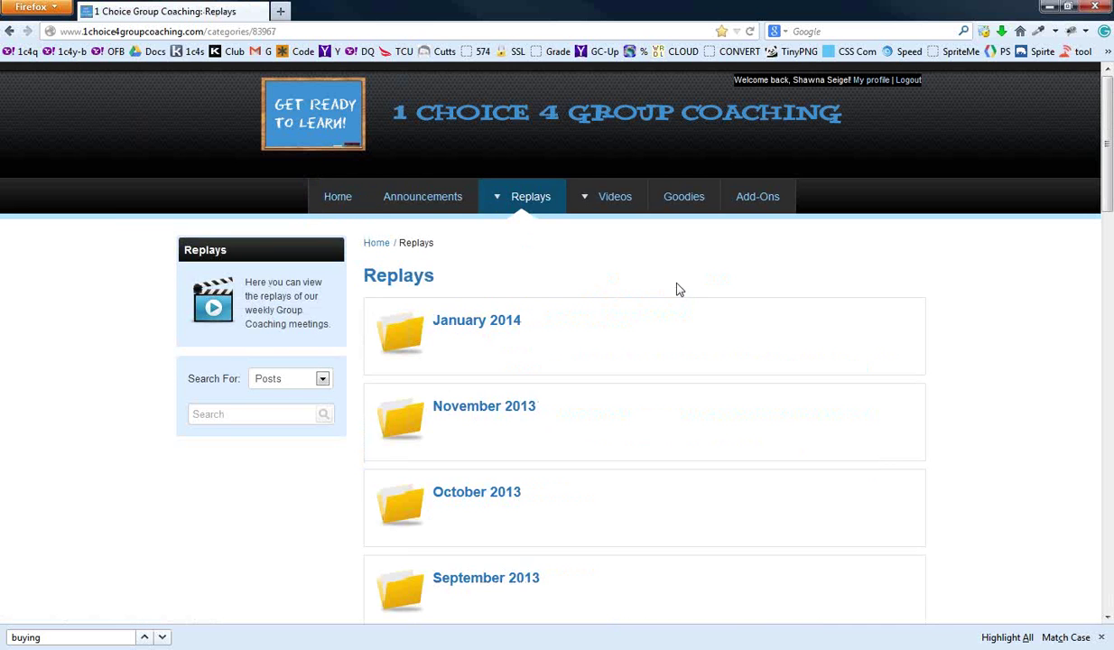
pyautogui.scroll(-5, 677, 289)
pyautogui.scroll(-3, 677, 258)
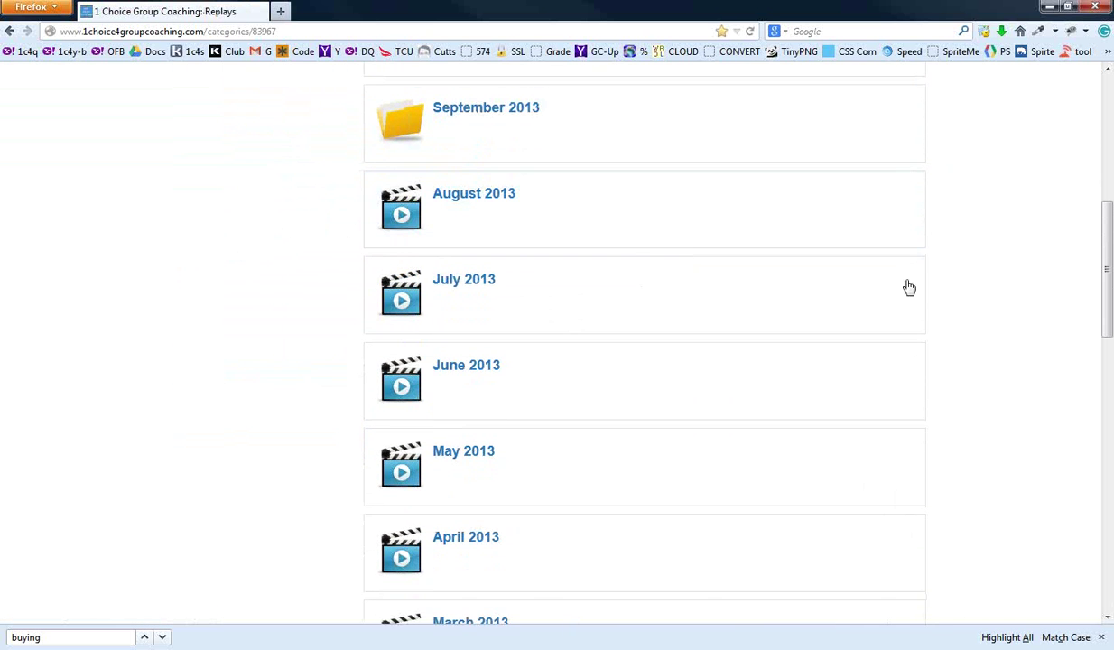
pyautogui.moveTo(1104, 237)
pyautogui.mouseDown()
pyautogui.moveTo(1094, 521)
pyautogui.moveTo(1090, 119)
pyautogui.mouseUp()
pyautogui.click(492, 327)
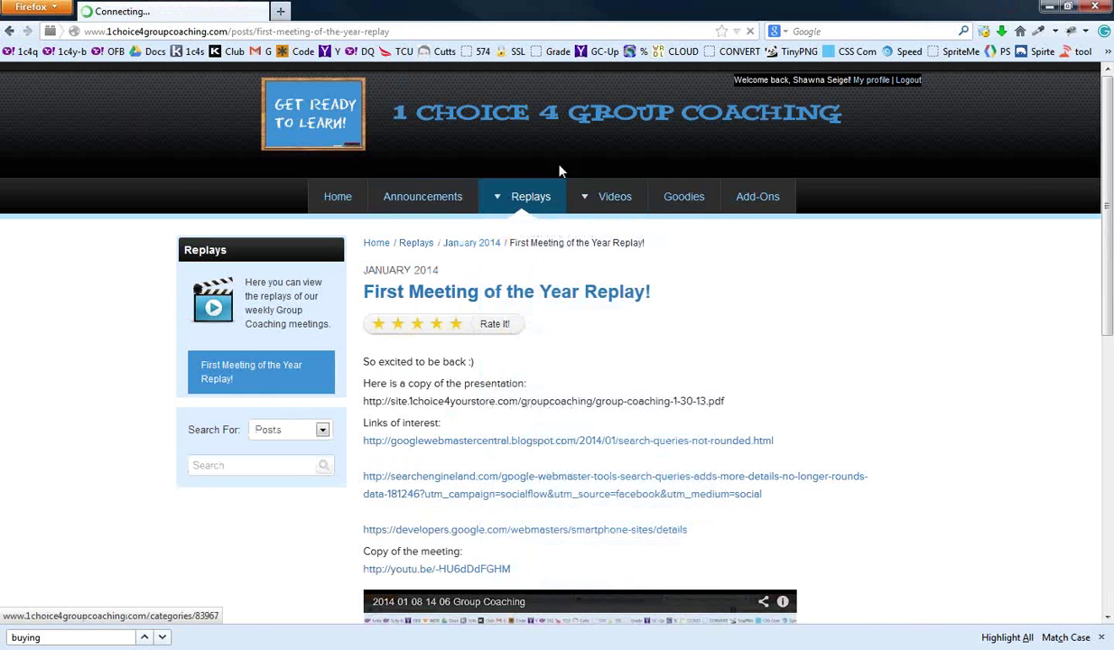
# - Return to the 'First Meeting of the Year Replay!' post after checking its Webmaster Central article
pyautogui.click(7, 32)
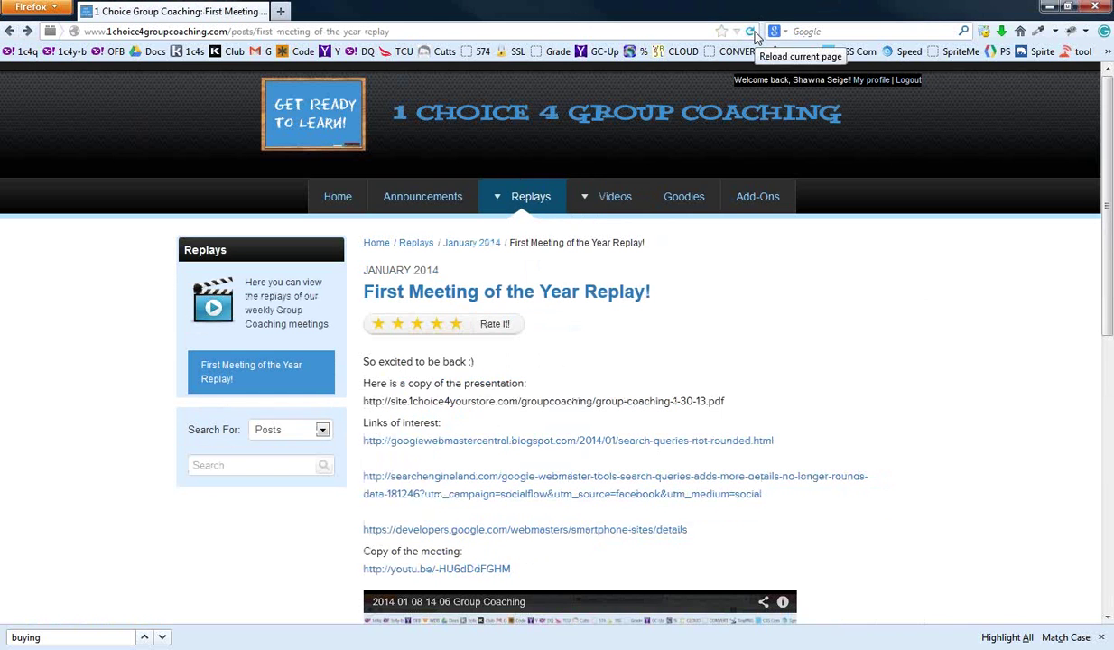
pyautogui.scroll(-2, 788, 313)
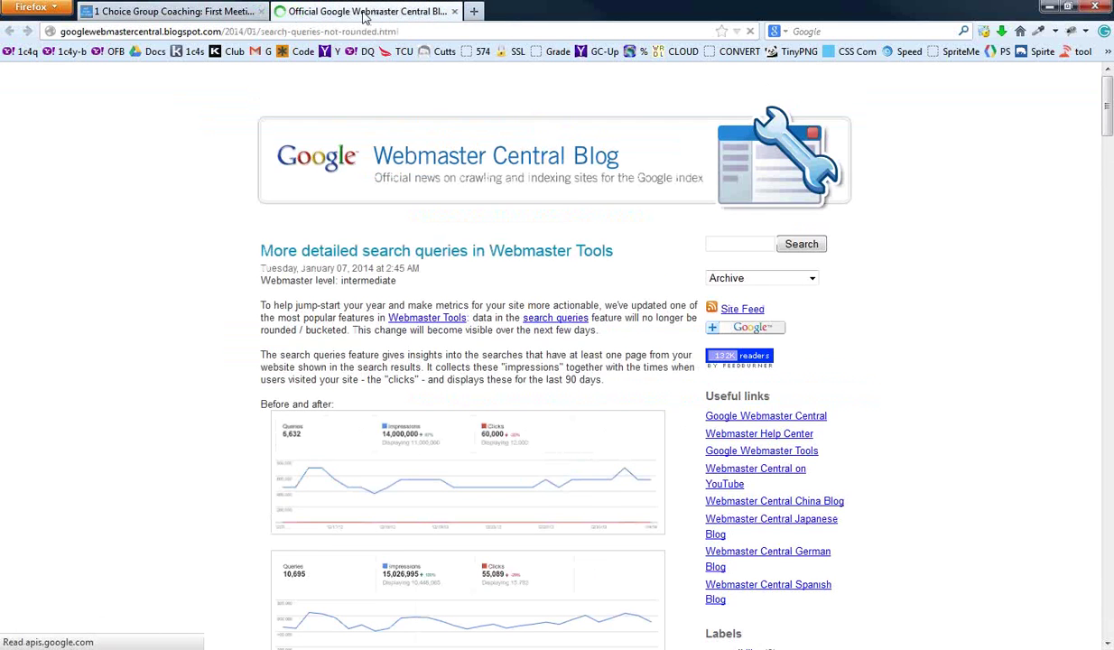
pyautogui.click(454, 12)
pyautogui.scroll(-3, 873, 293)
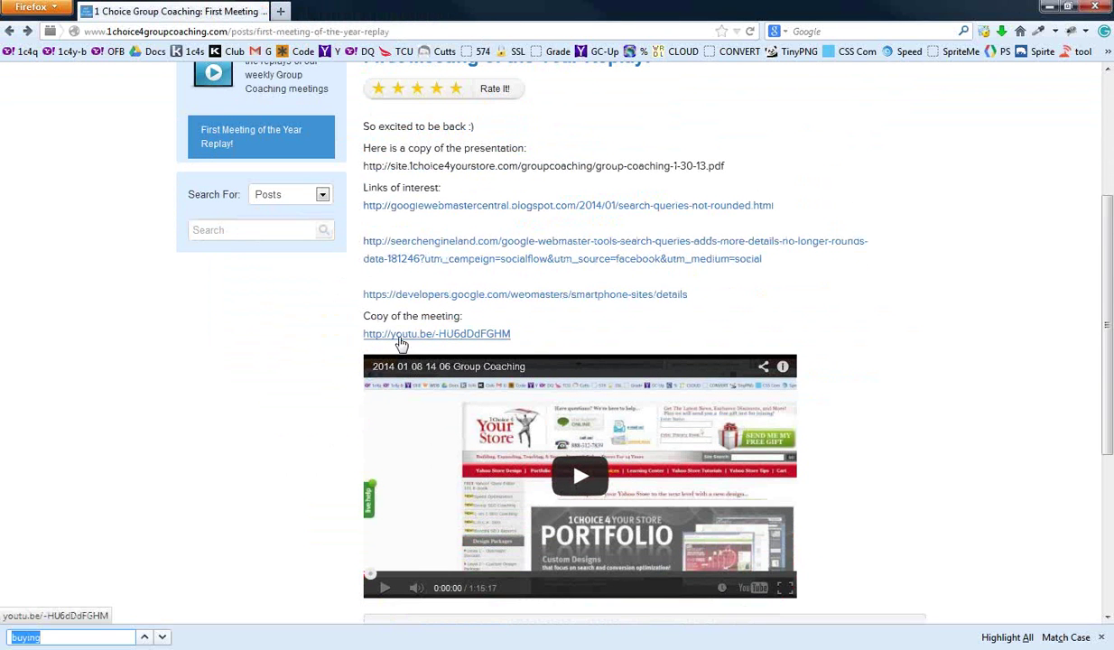
pyautogui.scroll(-3, 574, 319)
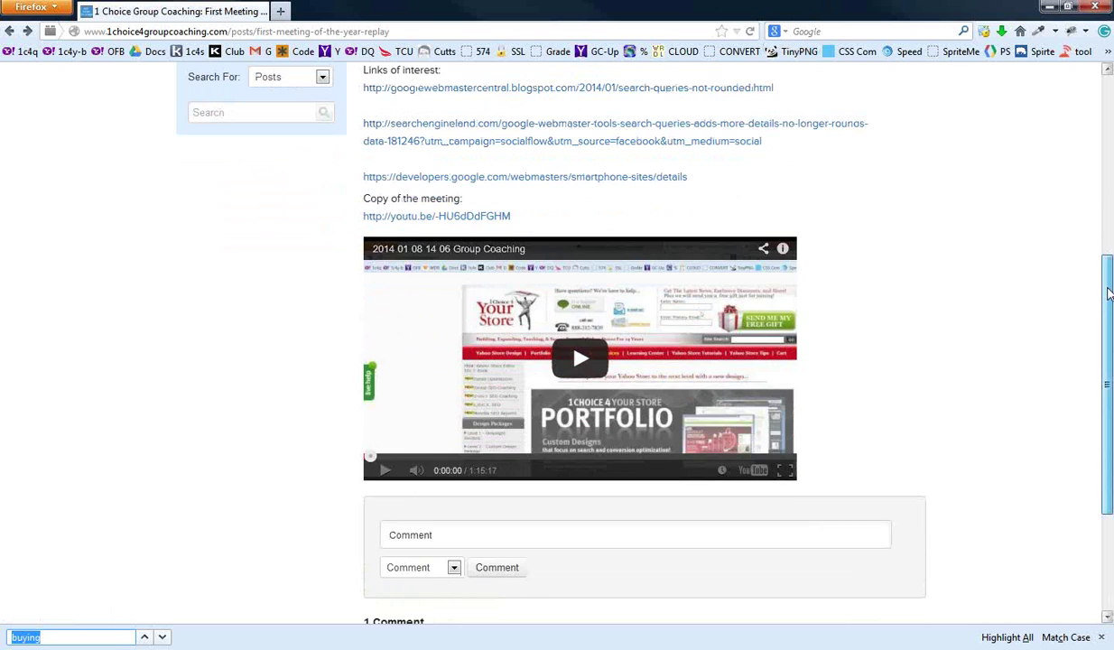
pyautogui.moveTo(1110, 293); pyautogui.dragTo(1089, 131)
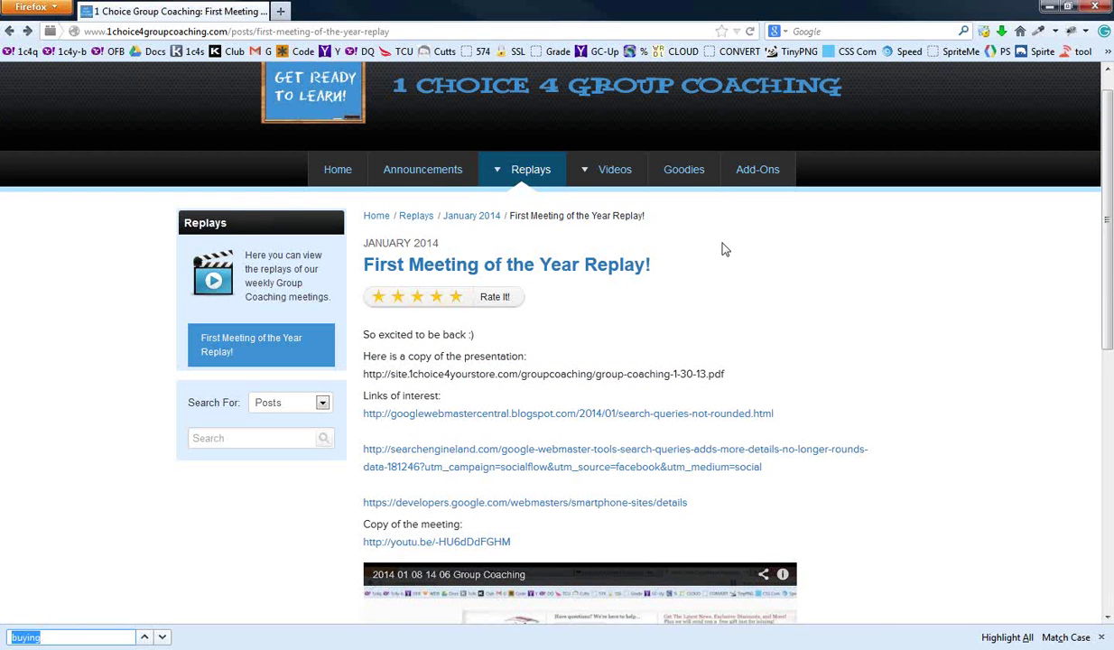
# - View the Goodies list of kits and video series down to eCover Action Scripts
pyautogui.click(679, 175)
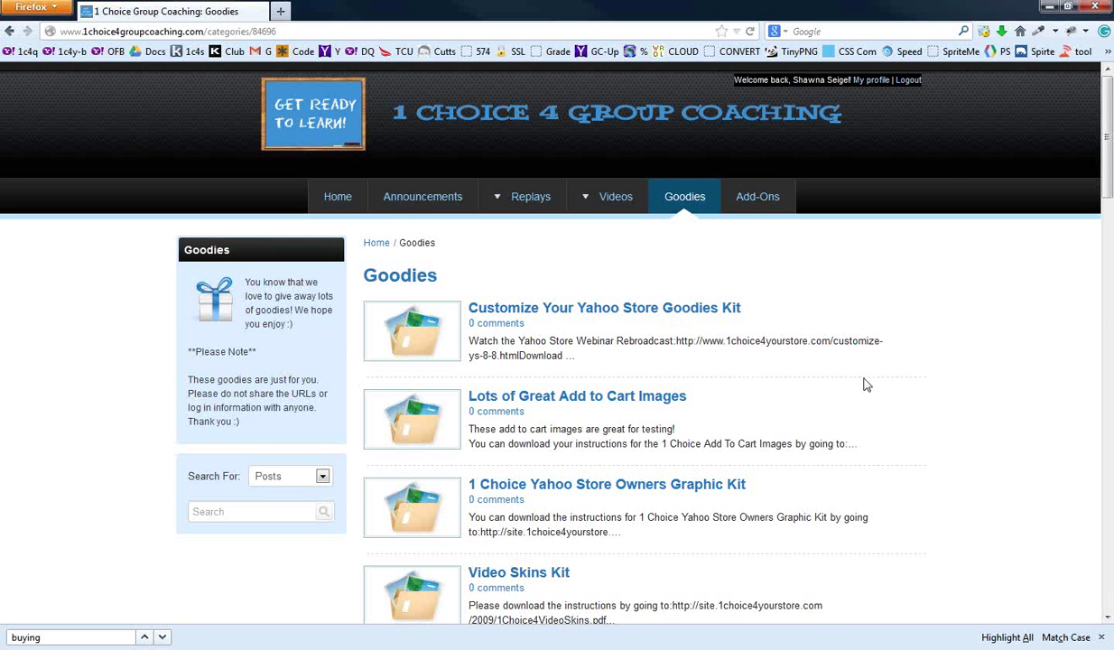
pyautogui.scroll(-1, 864, 385)
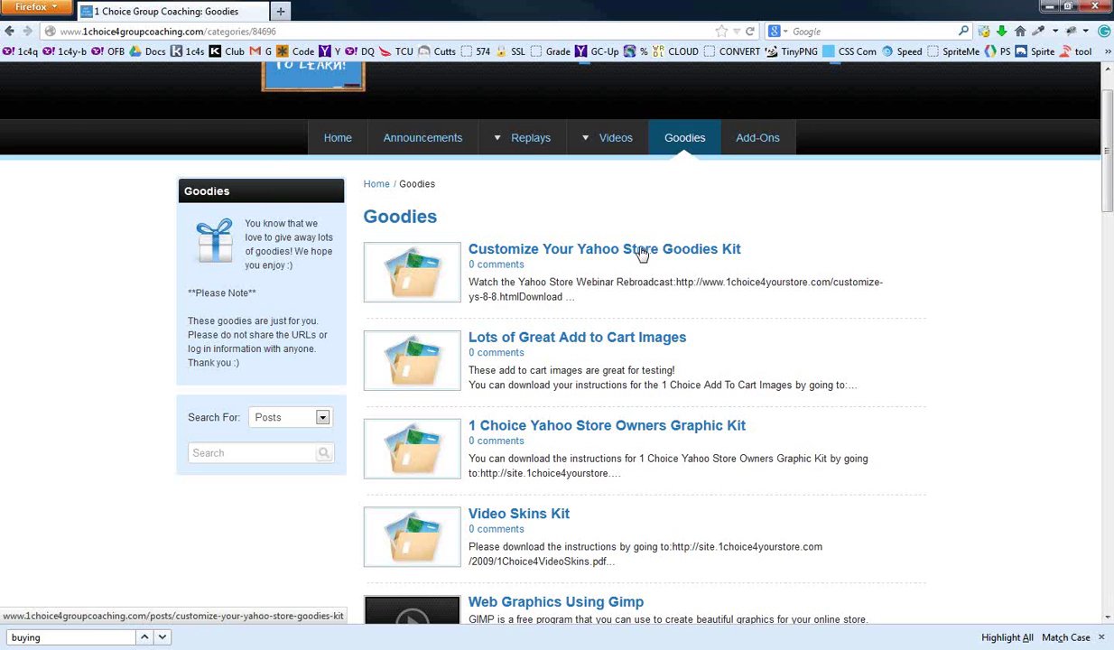
pyautogui.scroll(-3, 639, 257)
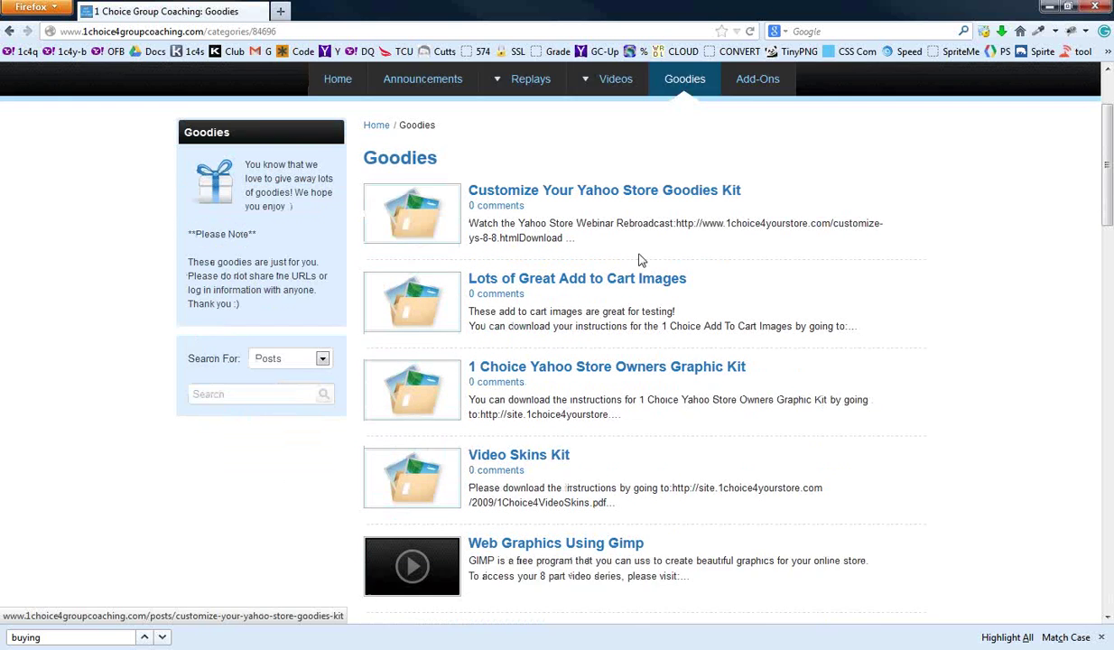
pyautogui.scroll(-4, 741, 366)
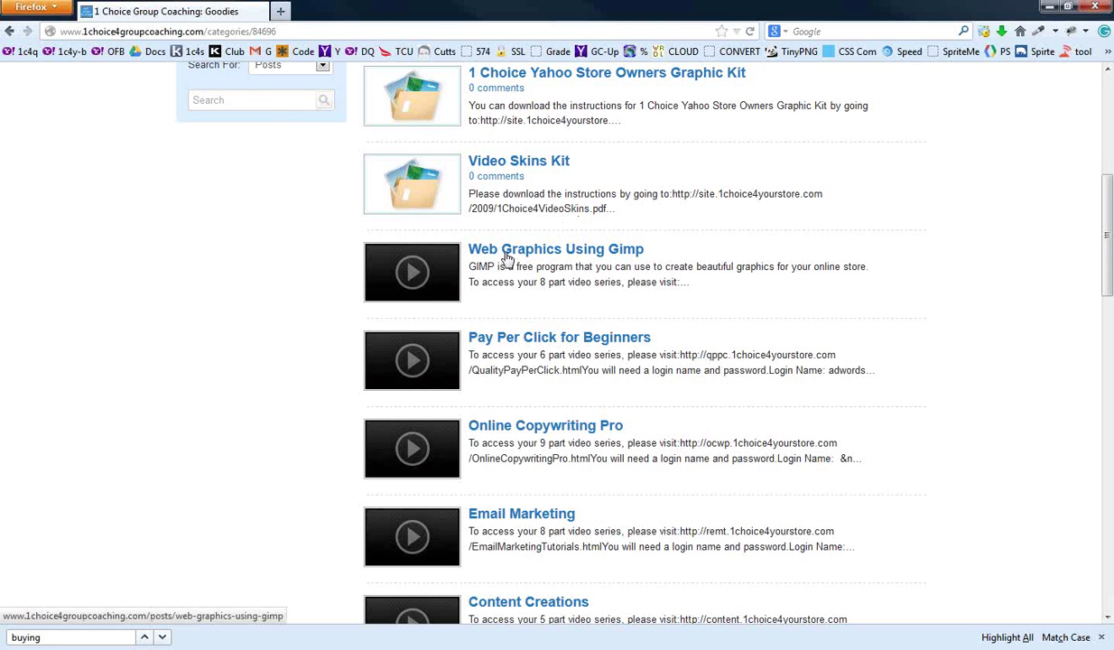
pyautogui.scroll(-3, 531, 315)
pyautogui.scroll(-2, 545, 318)
pyautogui.scroll(-2, 545, 320)
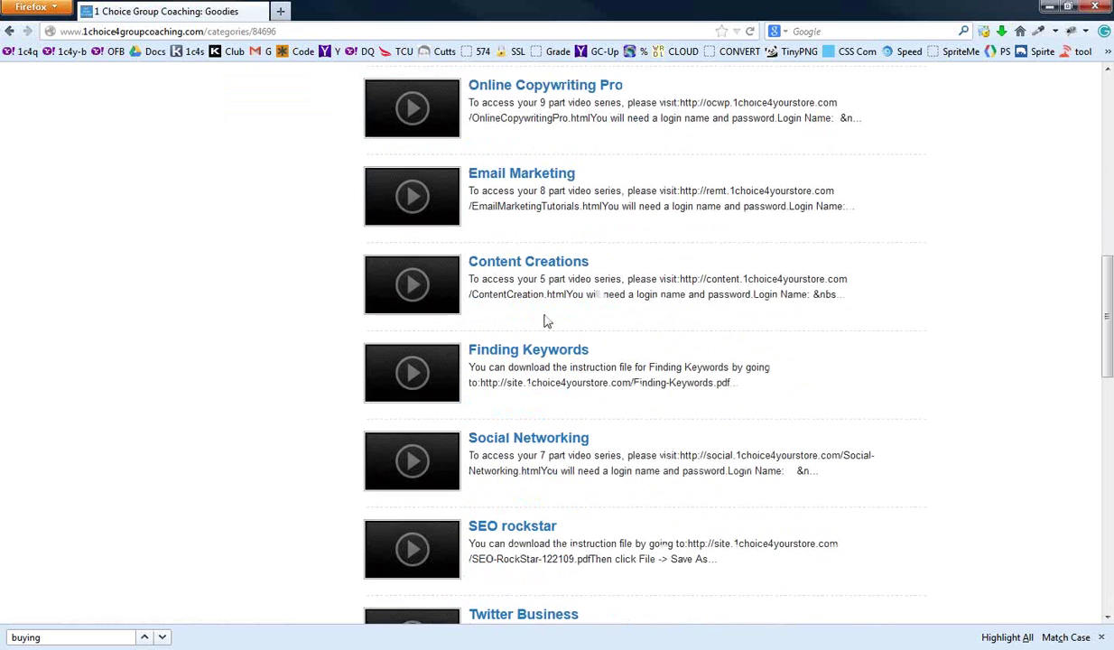
pyautogui.scroll(-3, 828, 373)
pyautogui.scroll(-3, 827, 356)
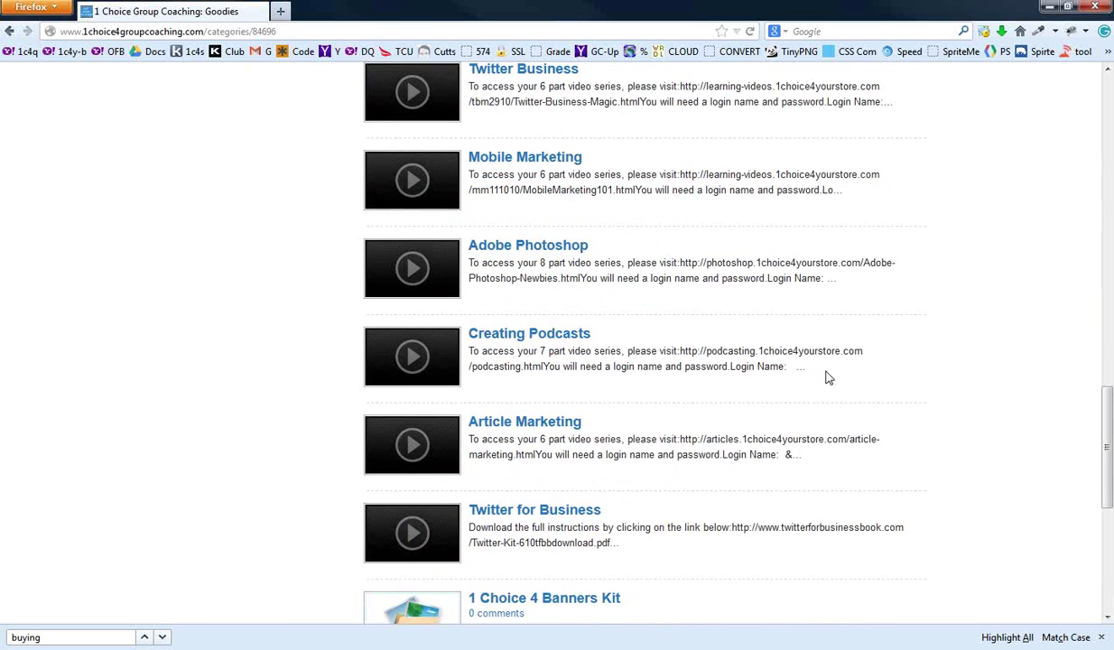
pyautogui.scroll(-3, 823, 374)
pyautogui.scroll(-2, 818, 370)
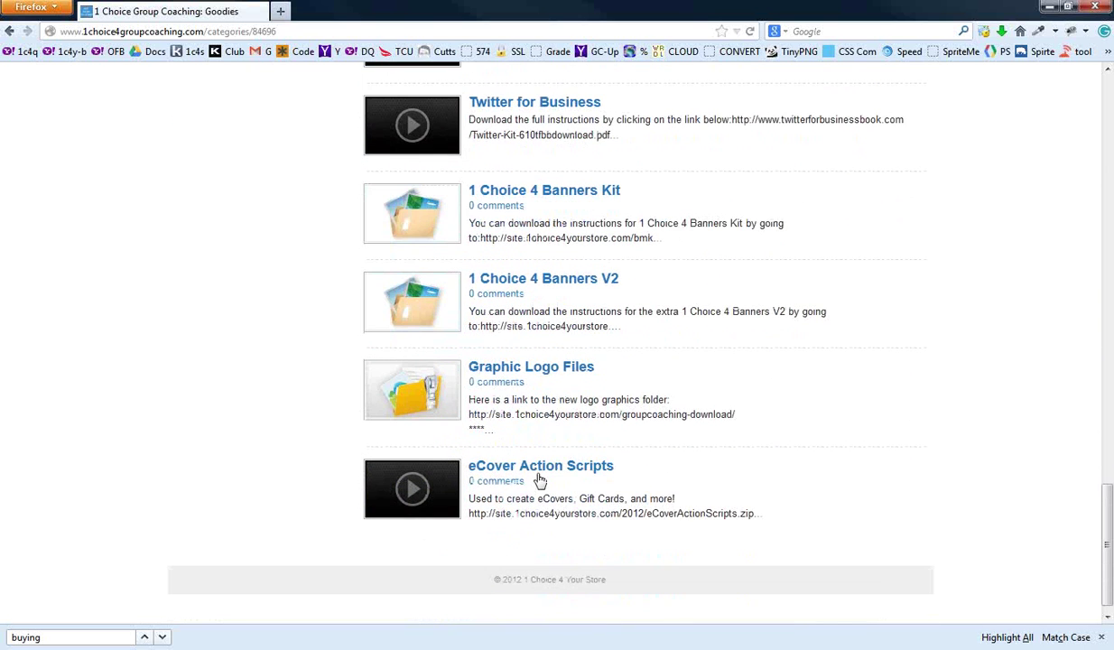
pyautogui.moveTo(1109, 536)
pyautogui.mouseDown()
pyautogui.moveTo(1108, 461)
pyautogui.moveTo(1000, 302)
pyautogui.mouseUp()
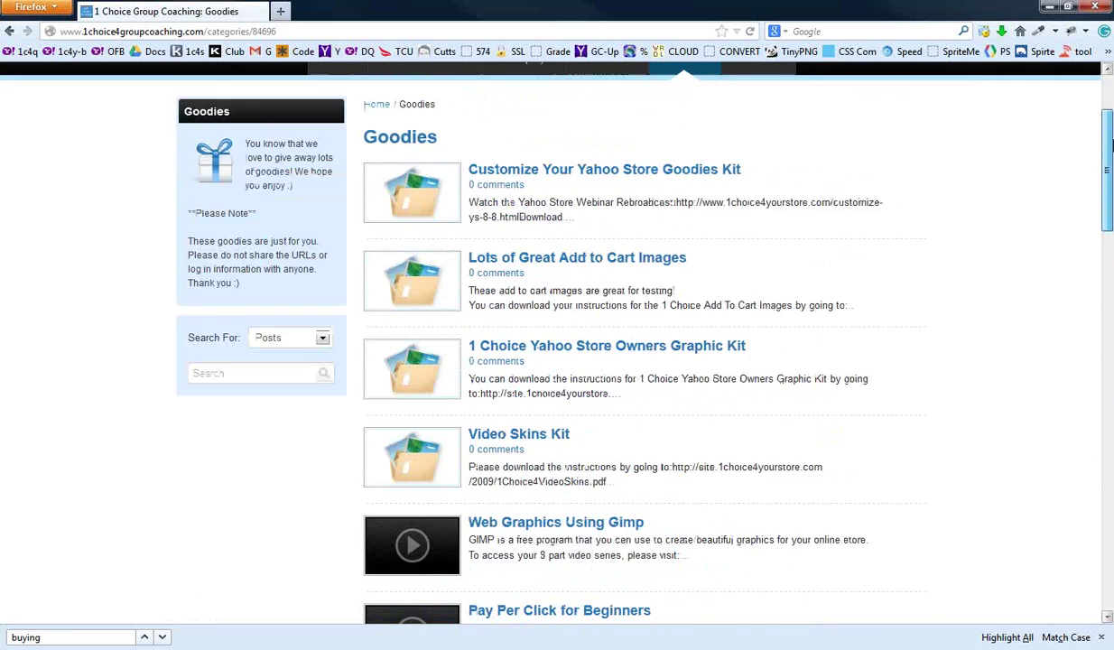
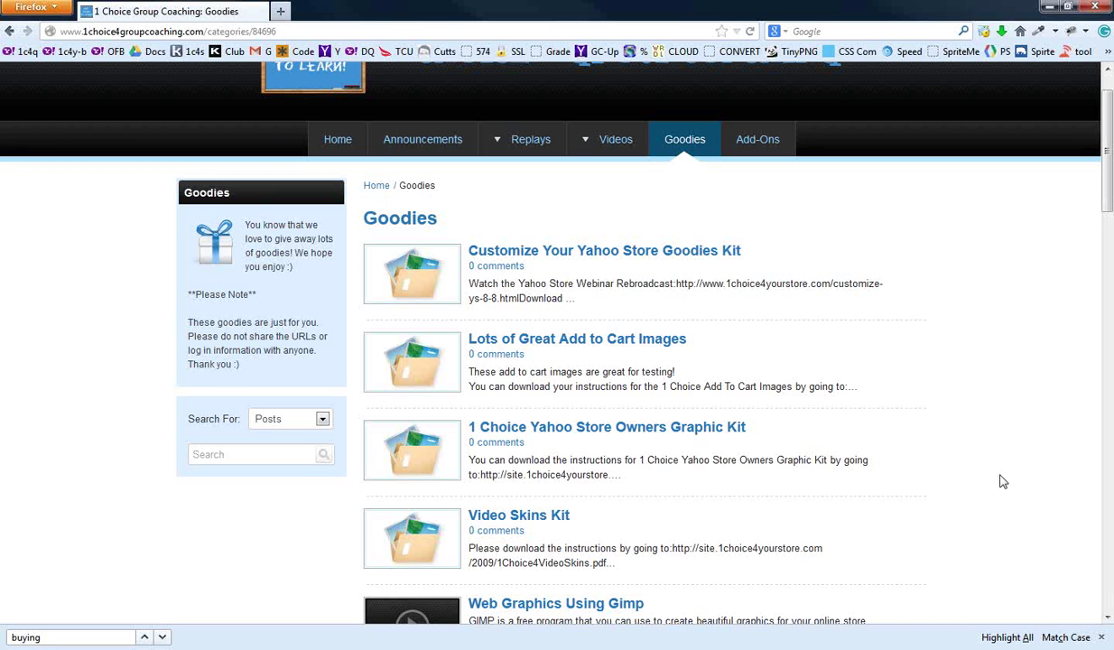
# - Scroll down through the Goodies page, then drag back to the top
pyautogui.scroll(-5, 997, 478)
pyautogui.scroll(-3, 993, 474)
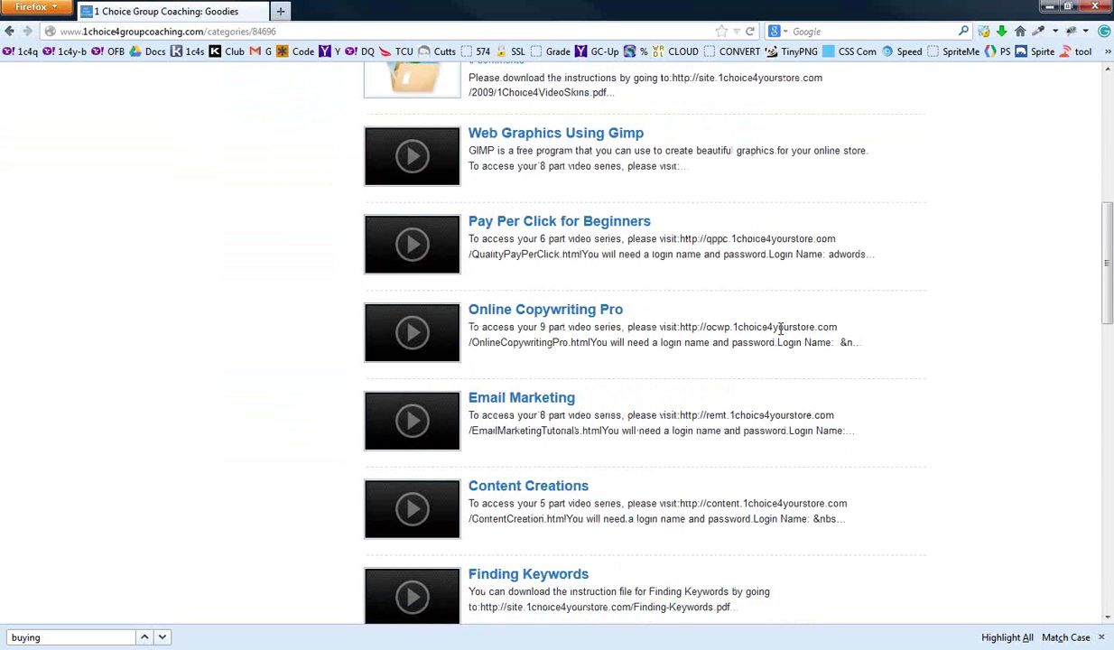
pyautogui.scroll(-2, 778, 328)
pyautogui.scroll(-2, 778, 325)
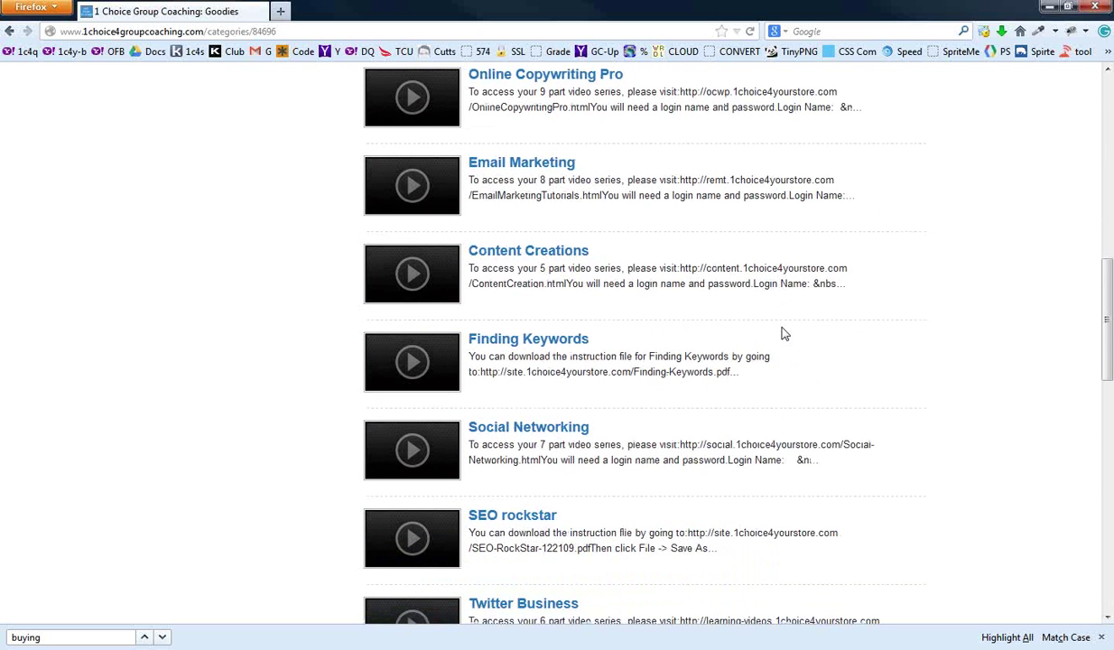
pyautogui.scroll(-1, 778, 329)
pyautogui.scroll(-1, 795, 346)
pyautogui.scroll(-2, 792, 366)
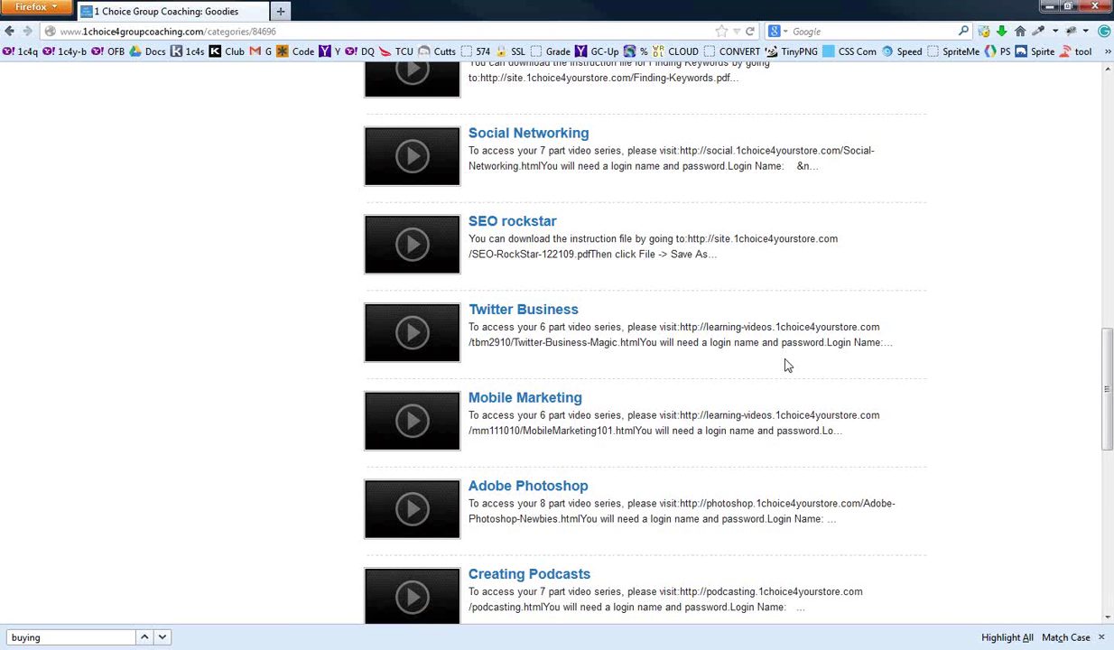
pyautogui.scroll(-2, 785, 365)
pyautogui.scroll(-5, 784, 363)
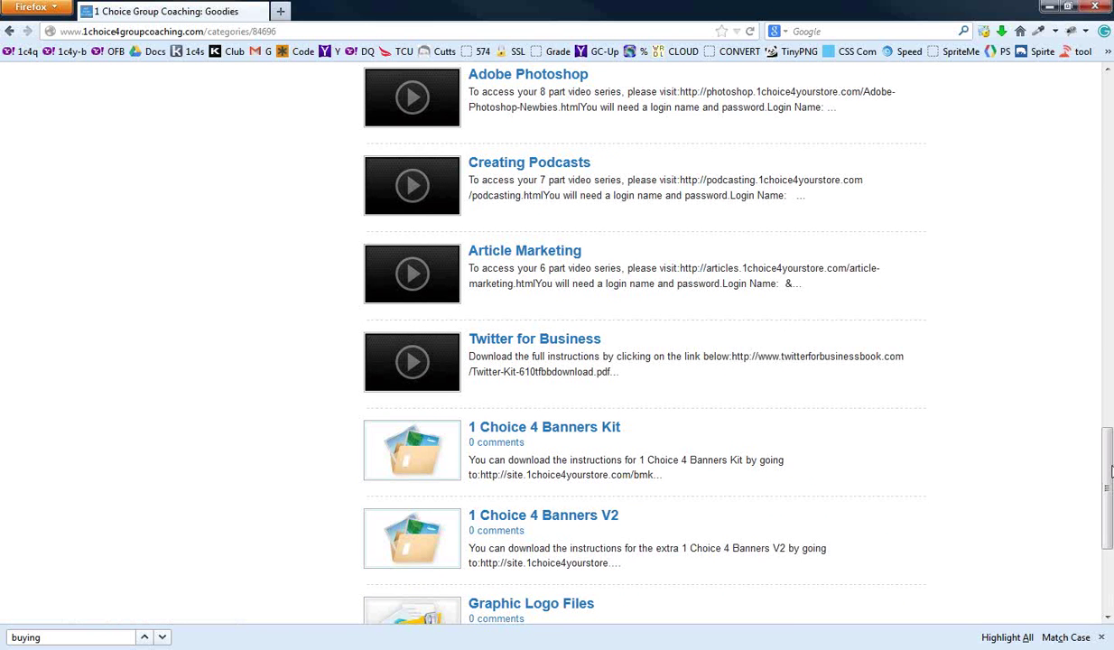
pyautogui.moveTo(1109, 474); pyautogui.dragTo(1106, 84)
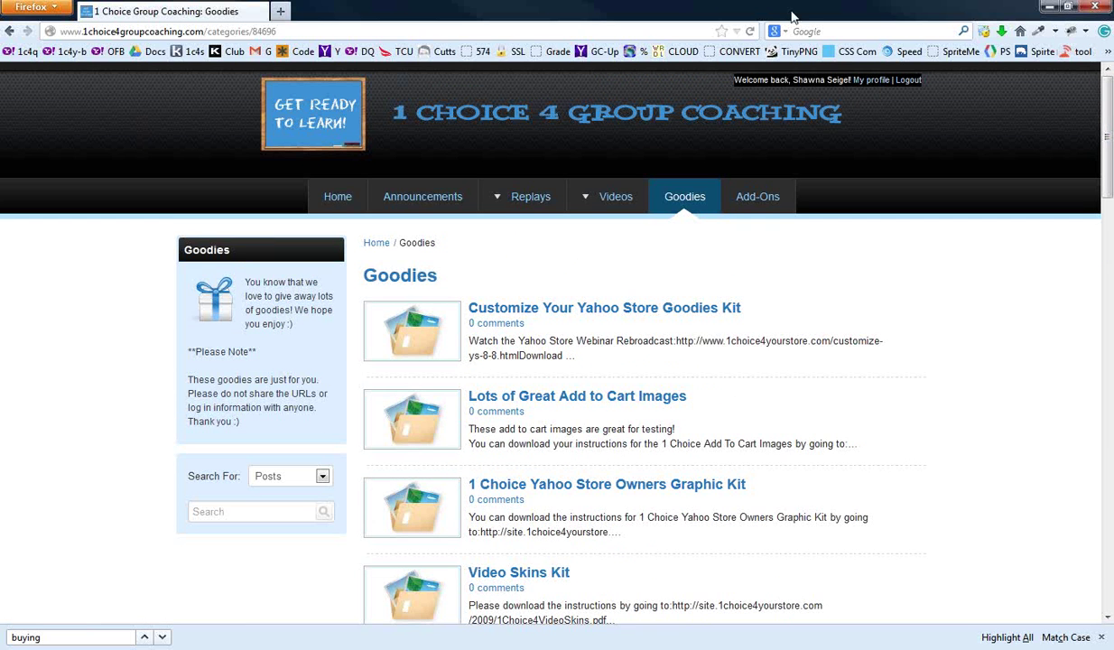
# - Glance at the Yahoo Store Class slides, then load the OFB control panel
pyautogui.hotkey('alt', 'Tab')
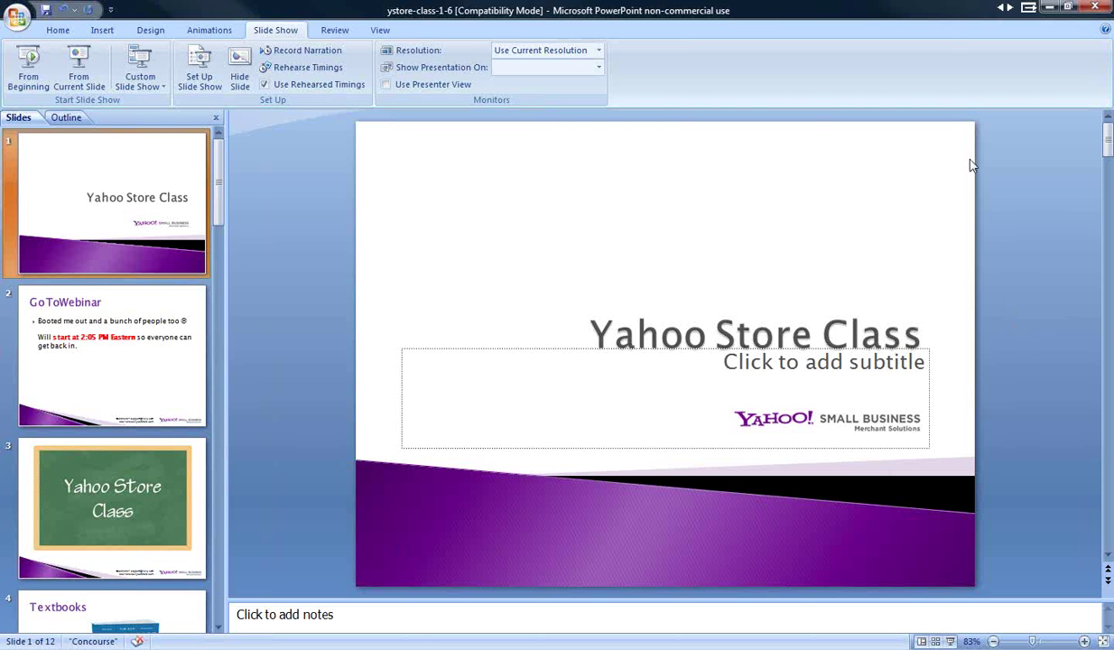
pyautogui.hotkey('alt', 'Tab')
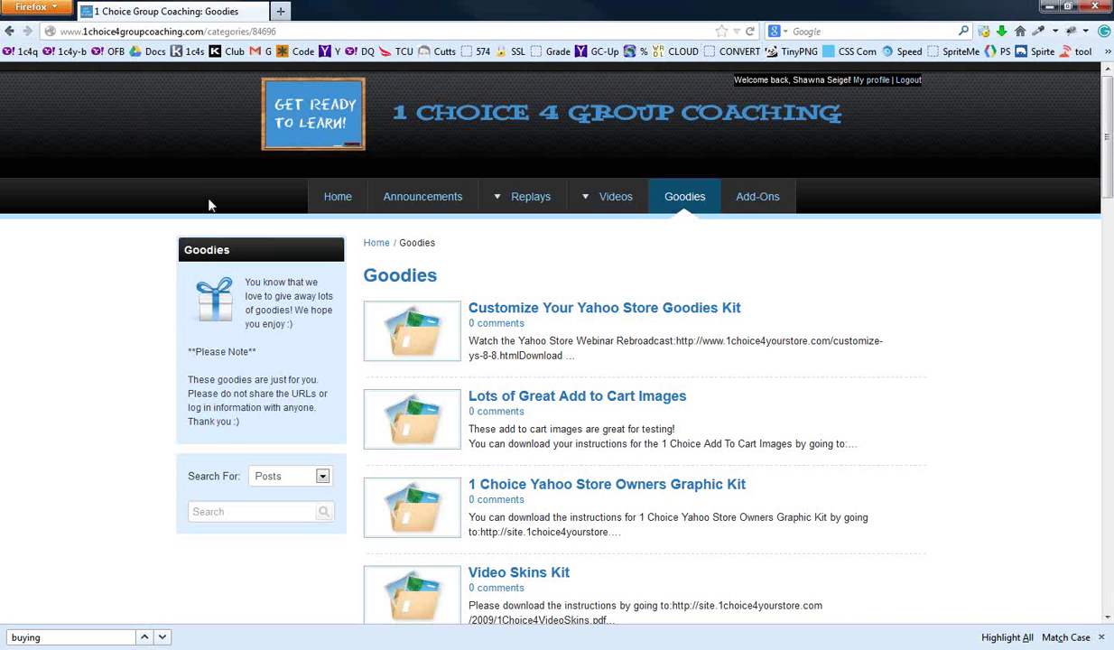
pyautogui.click(116, 51)
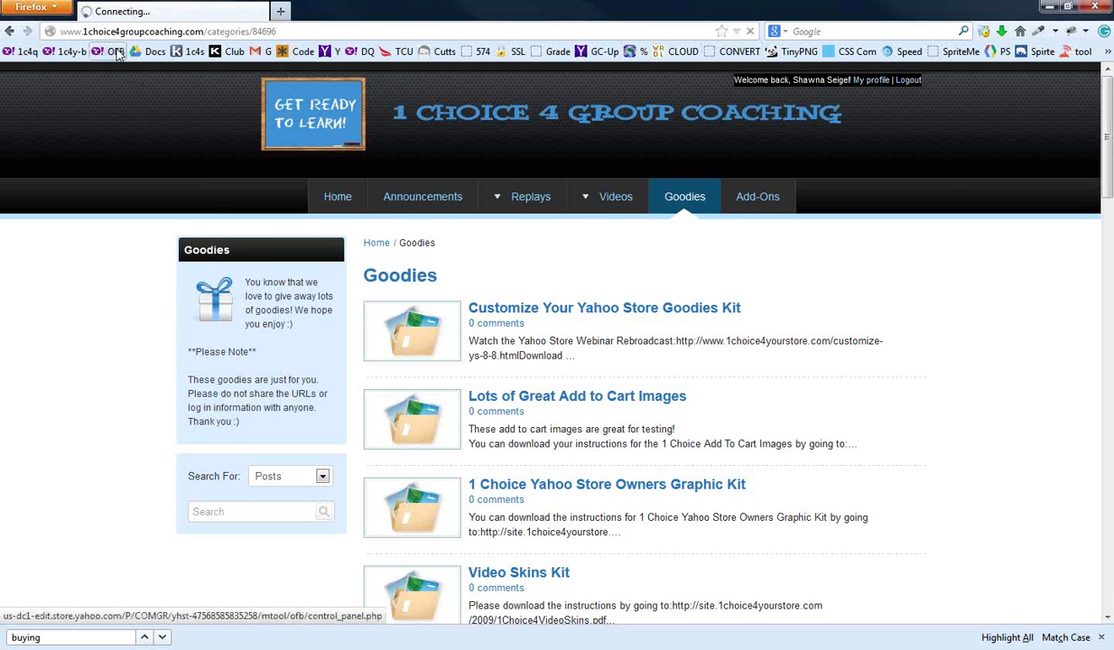